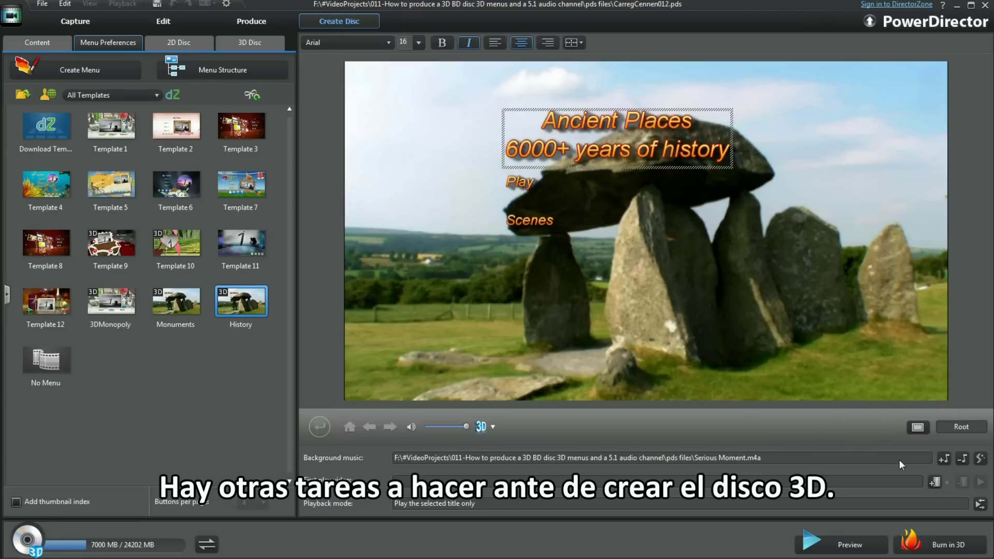
- Load Serious Moment.m4a as the menu background music and apply it to all pages
left_click(943, 459)
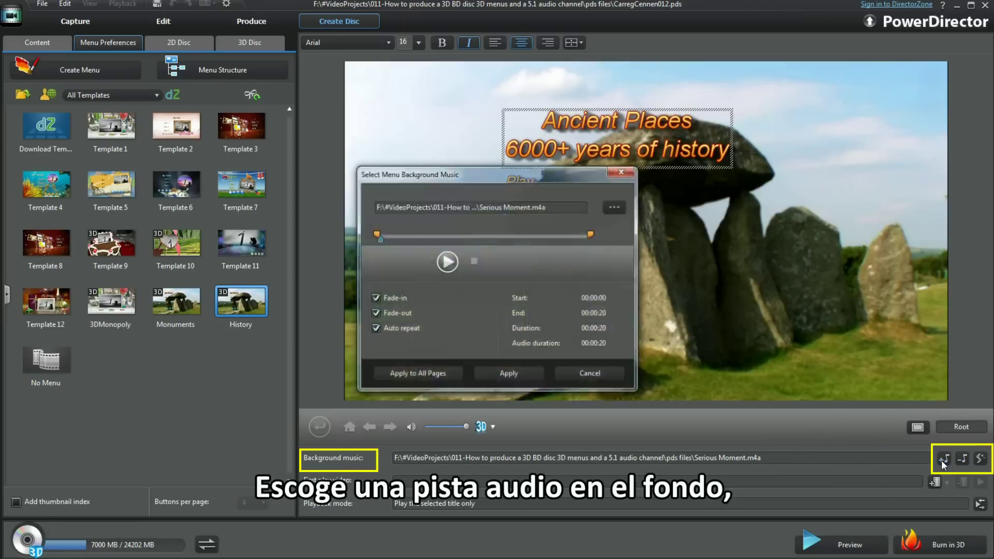
left_click(616, 208)
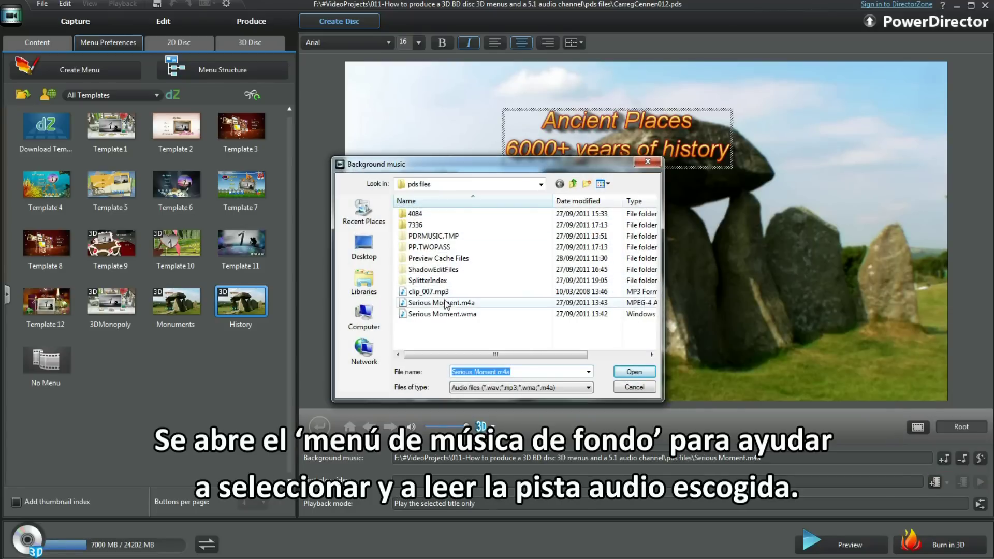
left_click(632, 372)
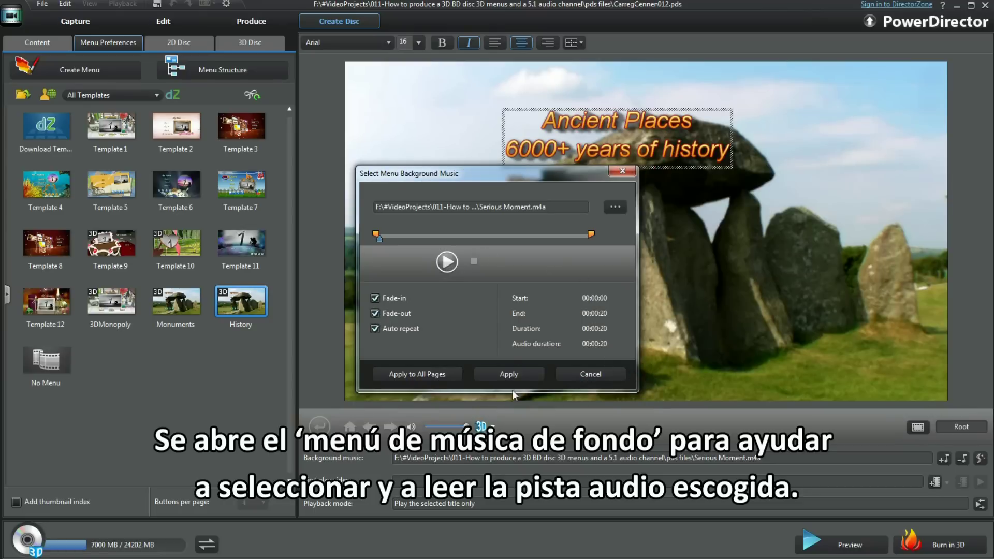
left_click(410, 376)
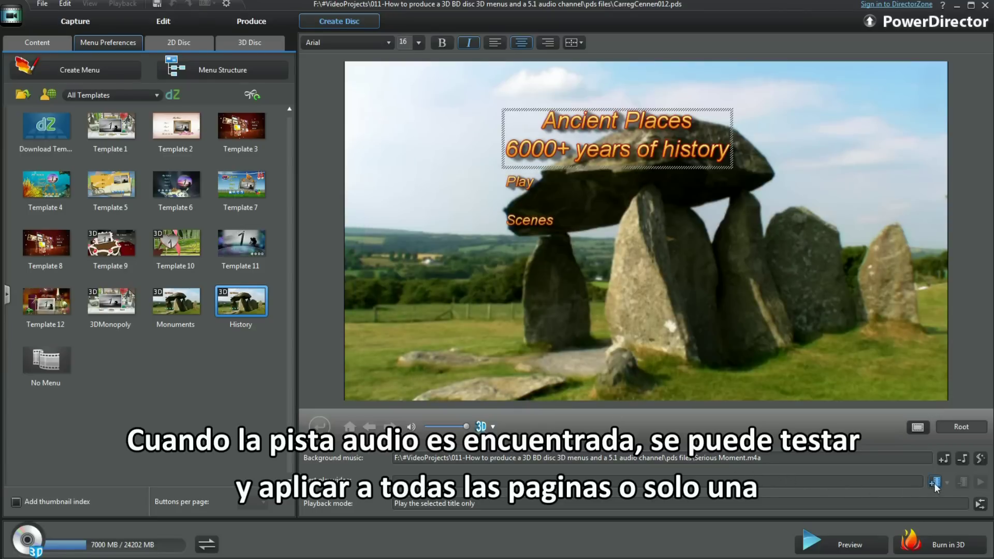
- Swap the menu music for SmartSound's African Choir, Diamonds variation, on all pages
left_click(980, 459)
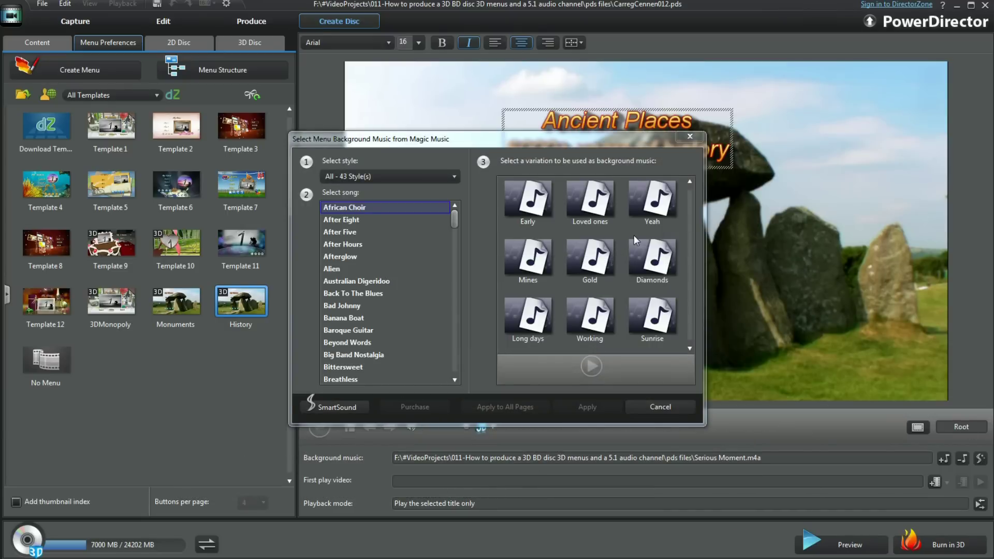
left_click(665, 268)
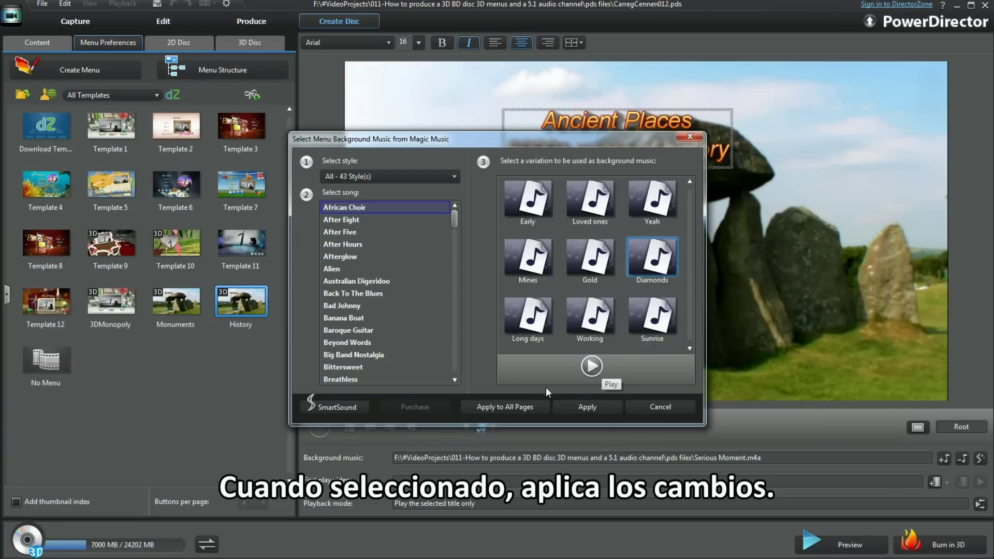
left_click(517, 408)
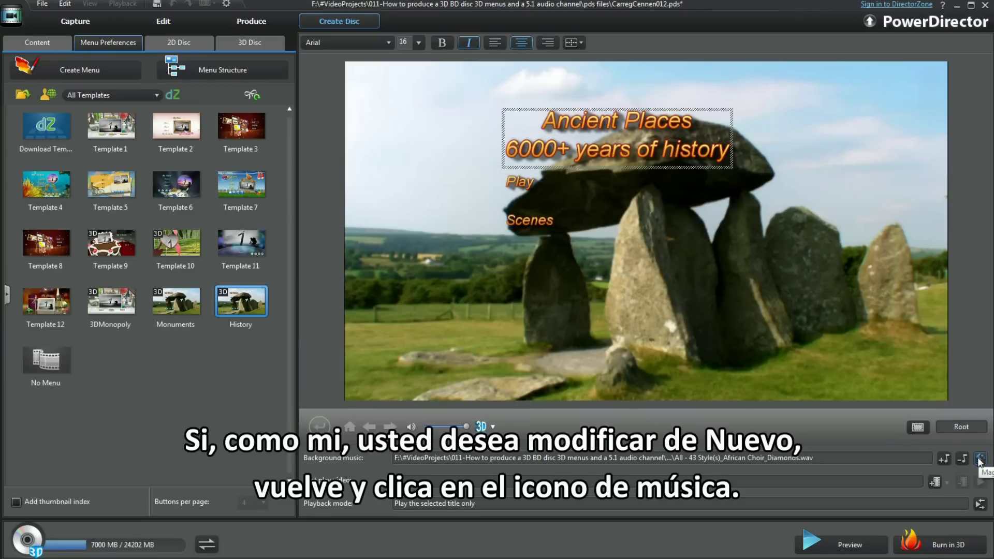
- Reload Serious Moment.m4a from the pds files folder as the menu background music
left_click(944, 459)
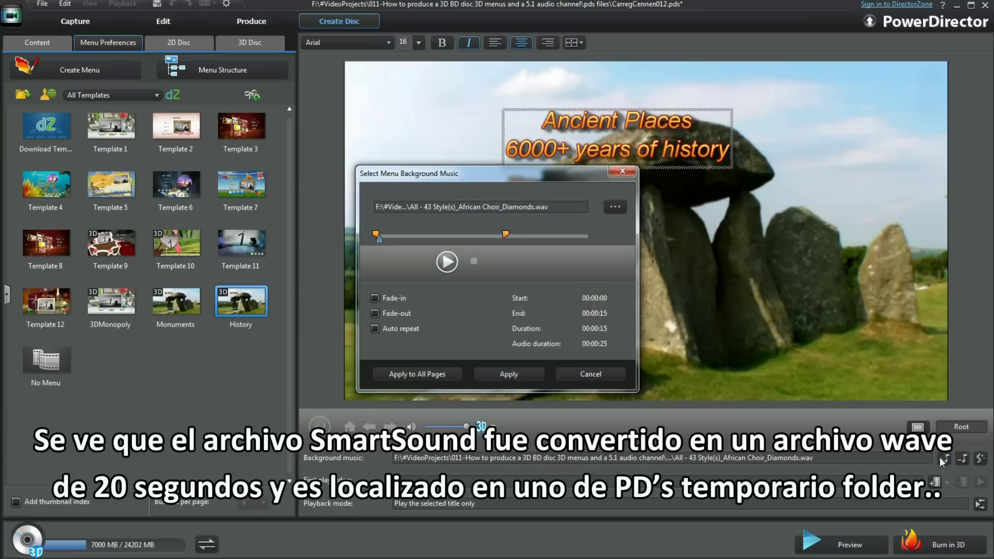
left_click(614, 207)
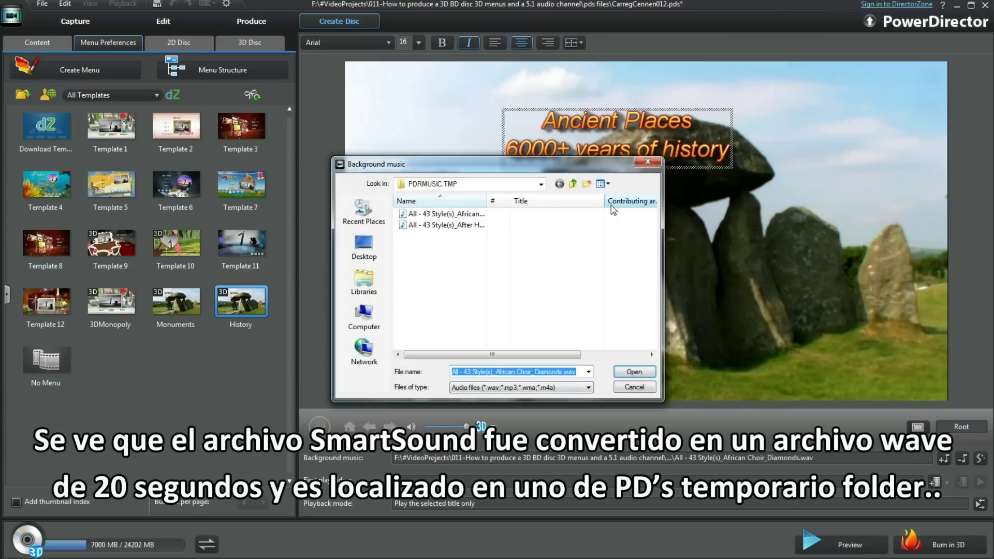
mouse_move(448, 231)
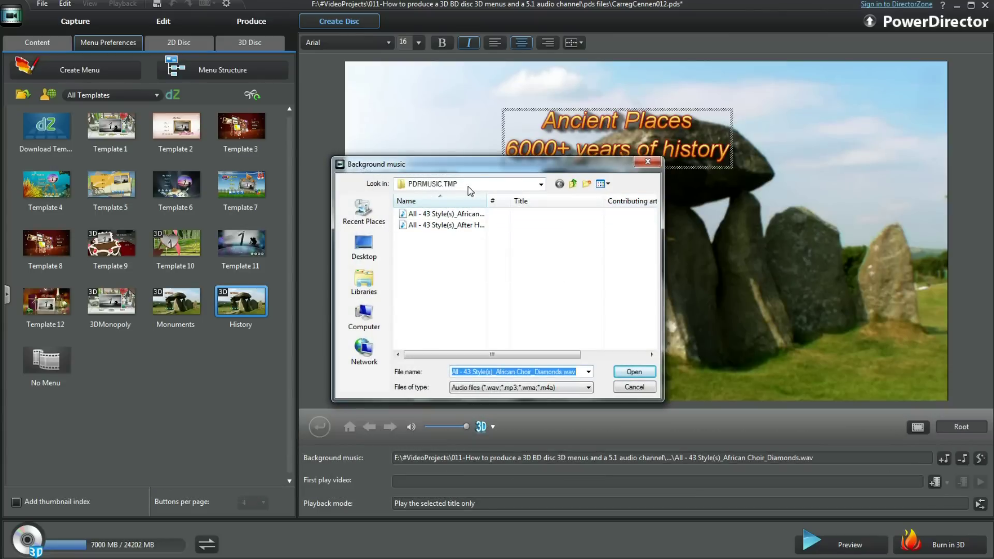
left_click(572, 183)
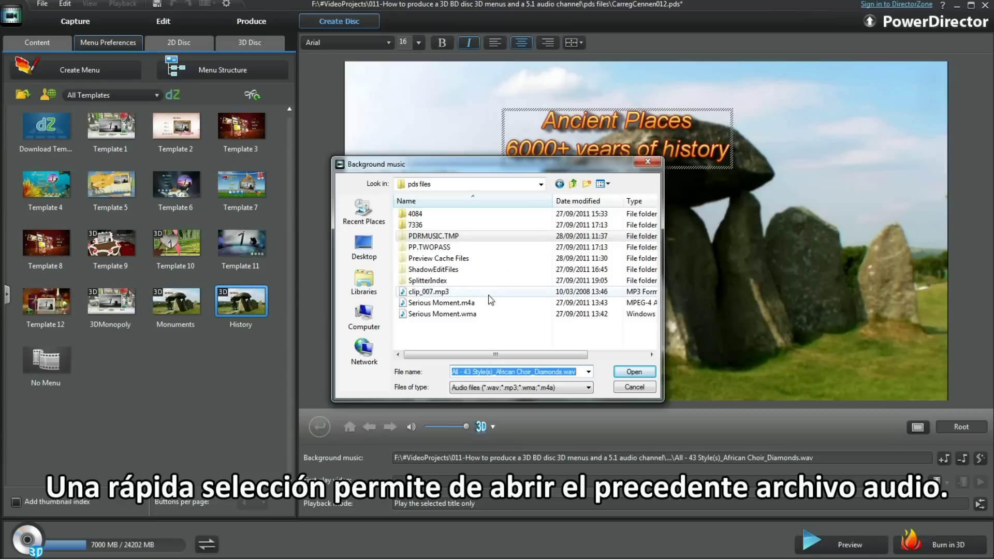
left_click(462, 306)
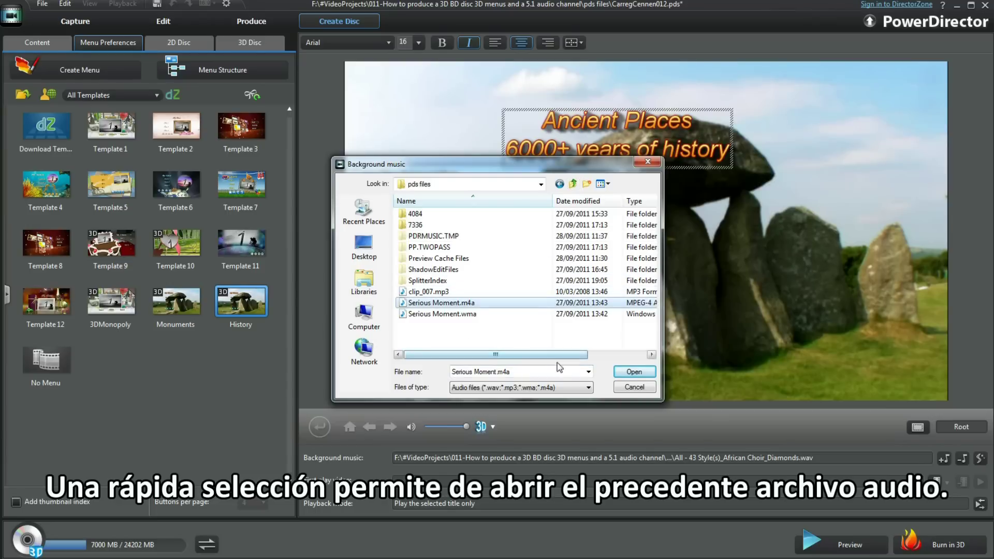
left_click(634, 372)
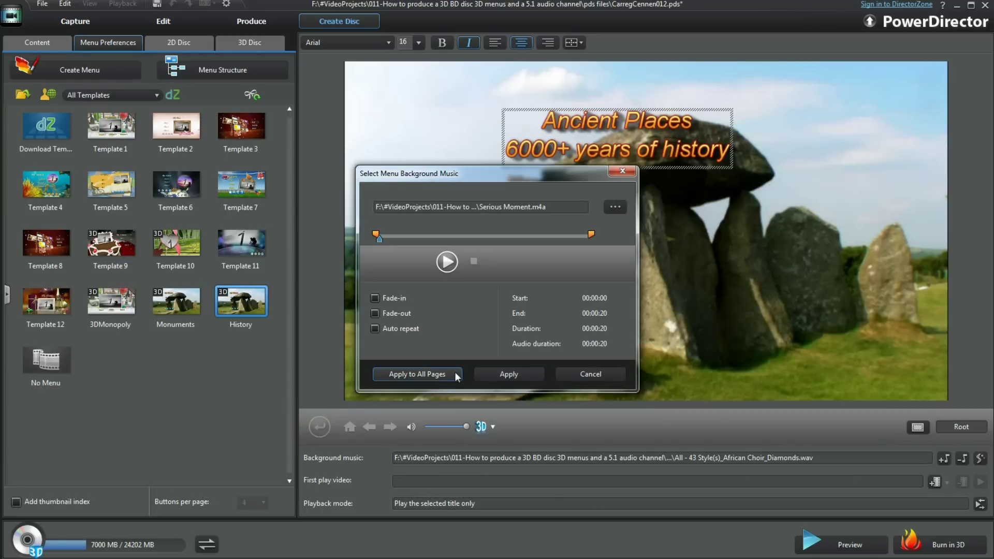
- Enable auto repeat and fade-out for the music and apply it to all menu pages
left_click(375, 329)
left_click(375, 313)
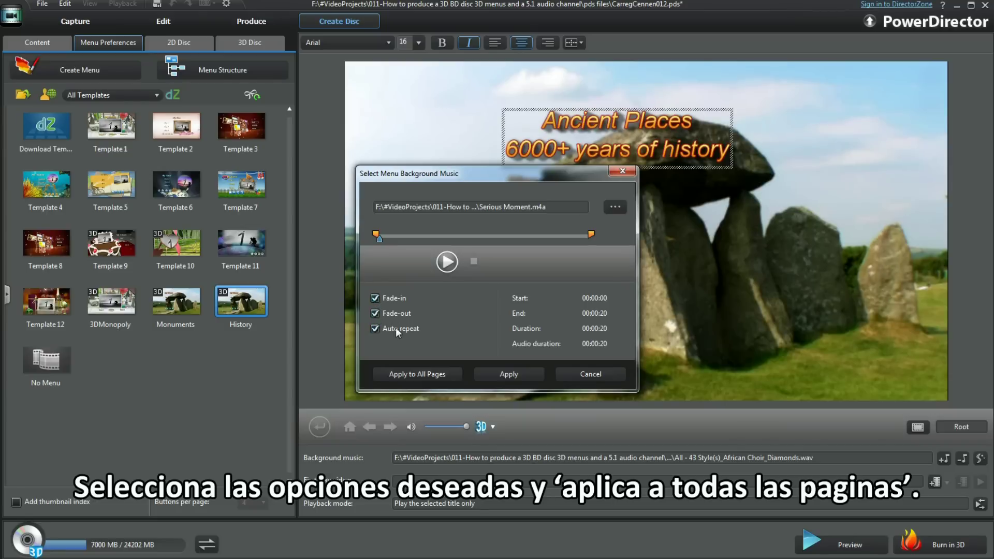
left_click(414, 373)
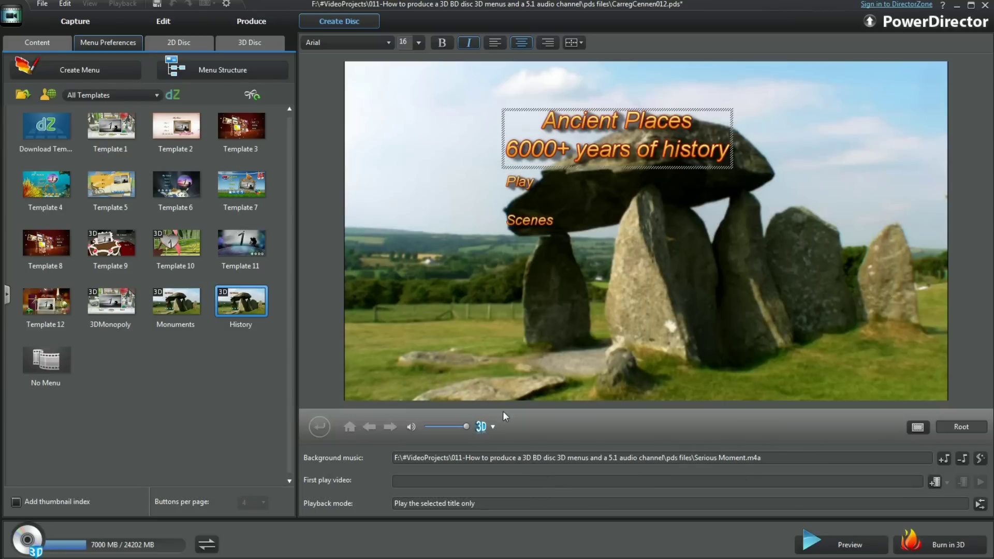
- Make FirstPlay002.wmv the disc's first play video and bring up Playback Mode Settings
left_click(935, 481)
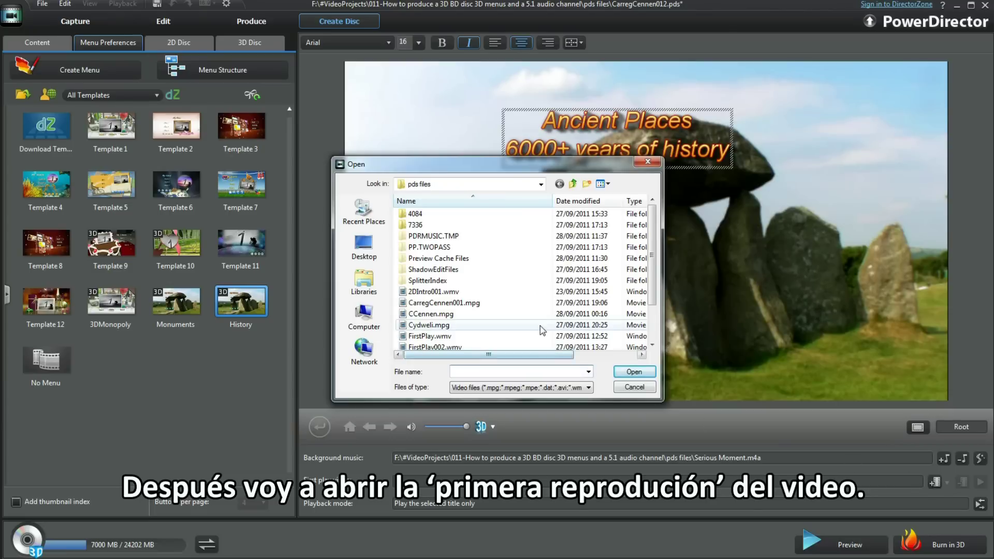
left_click(460, 347)
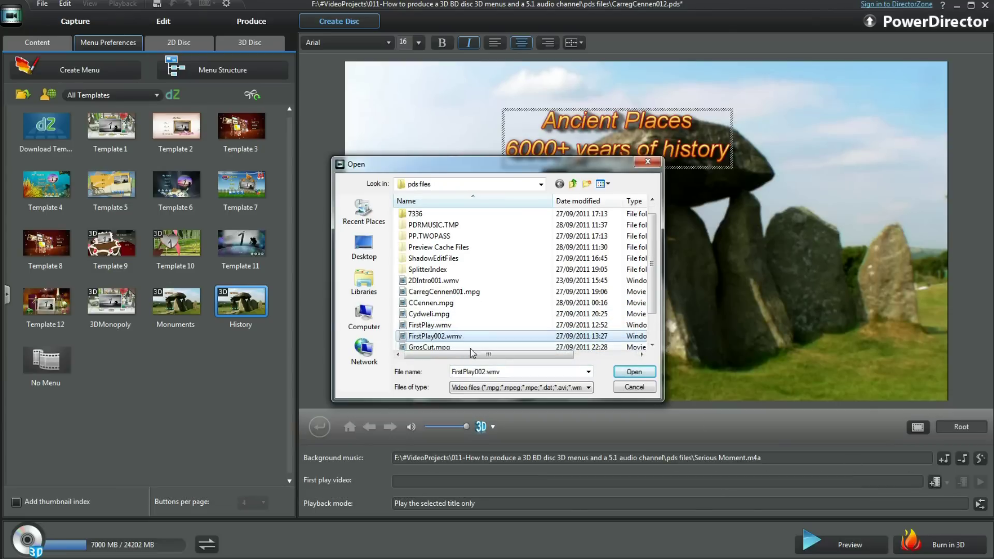
left_click(633, 373)
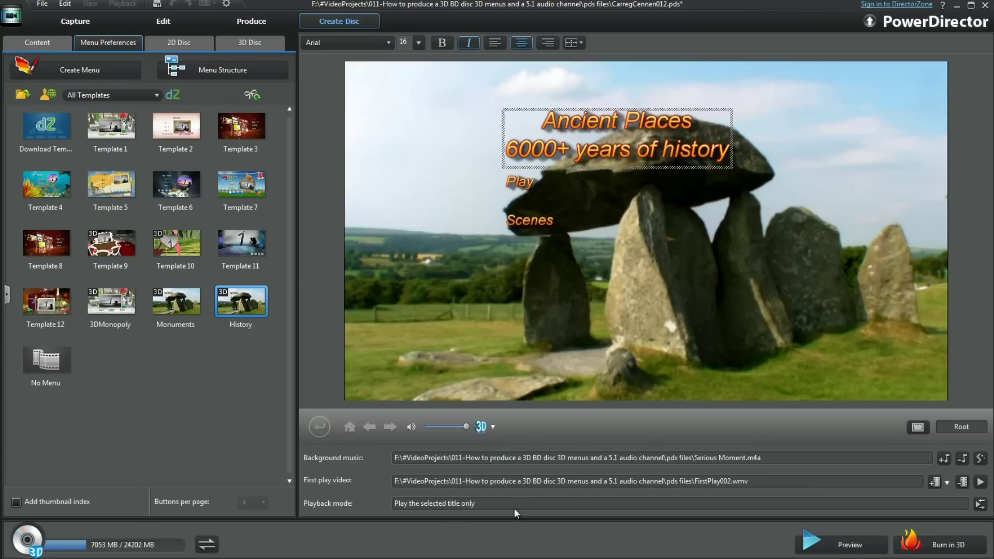
left_click(979, 504)
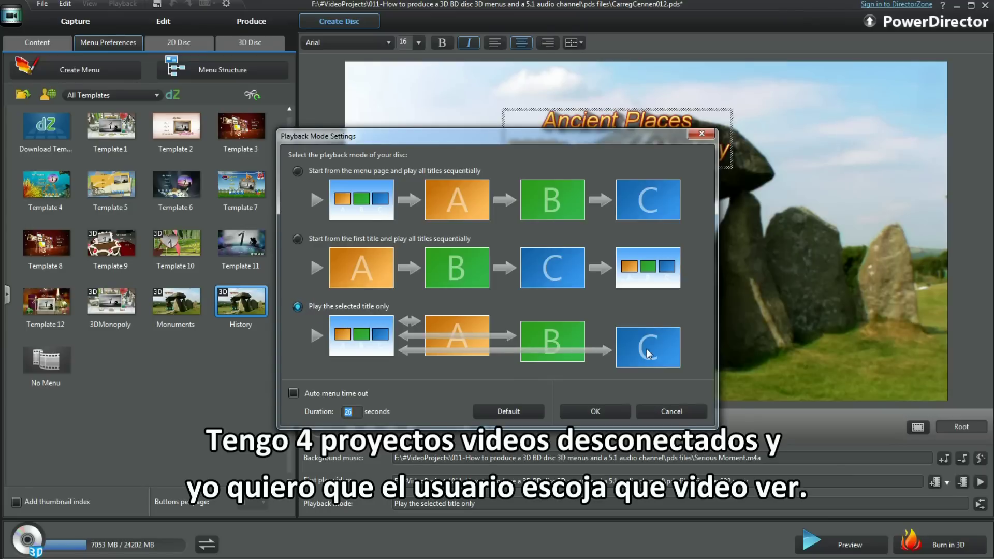
left_click(593, 412)
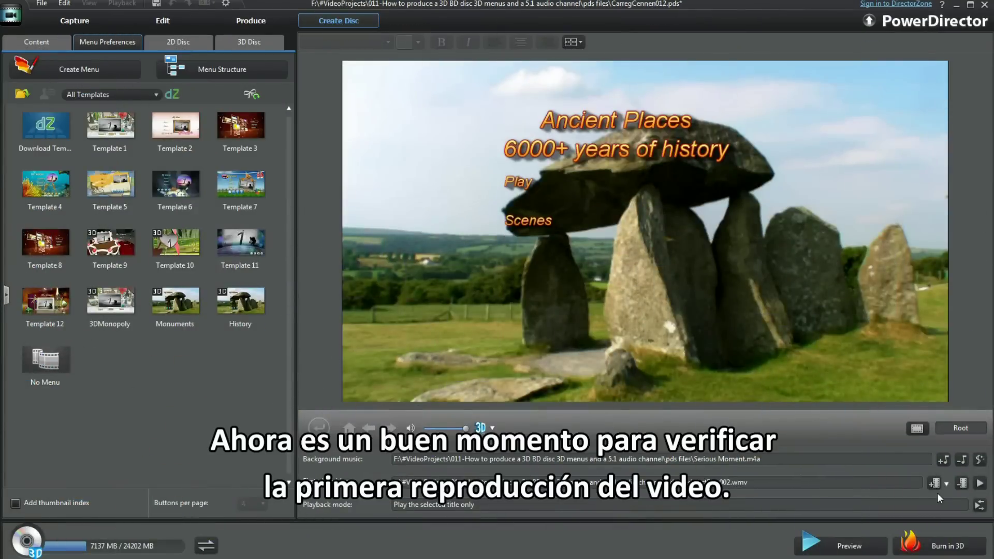
- Play the first play video, review the menu structure, then show the 3D Disc settings
left_click(979, 483)
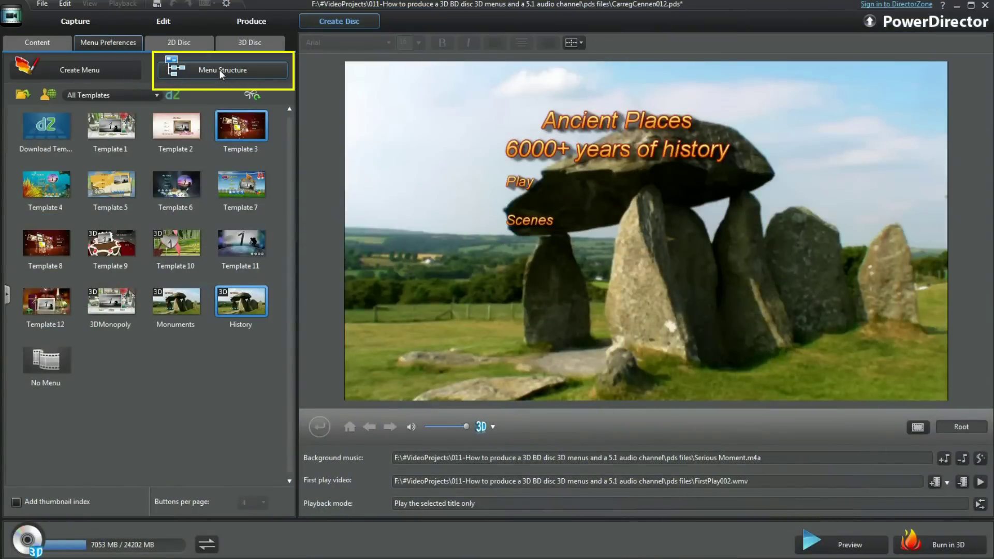
left_click(219, 70)
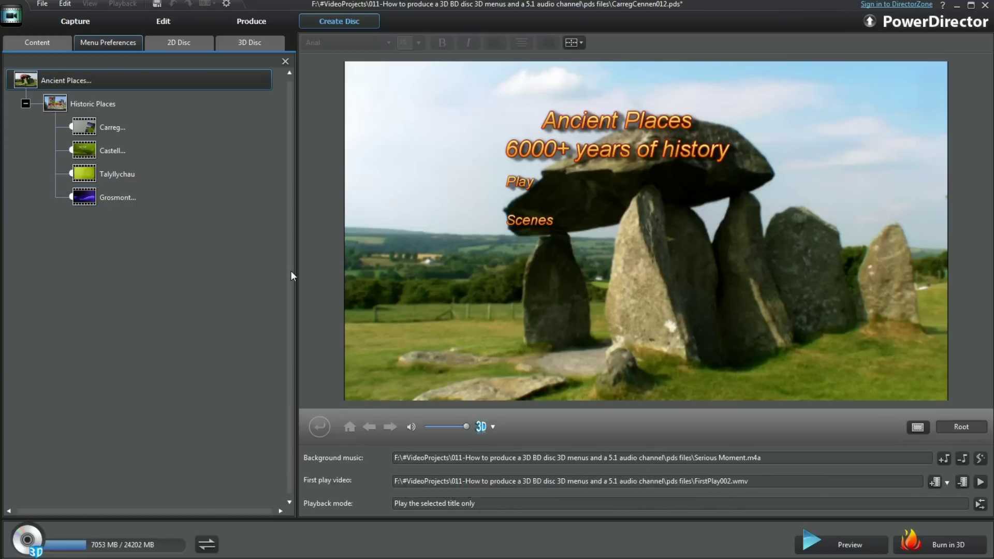
left_click(262, 44)
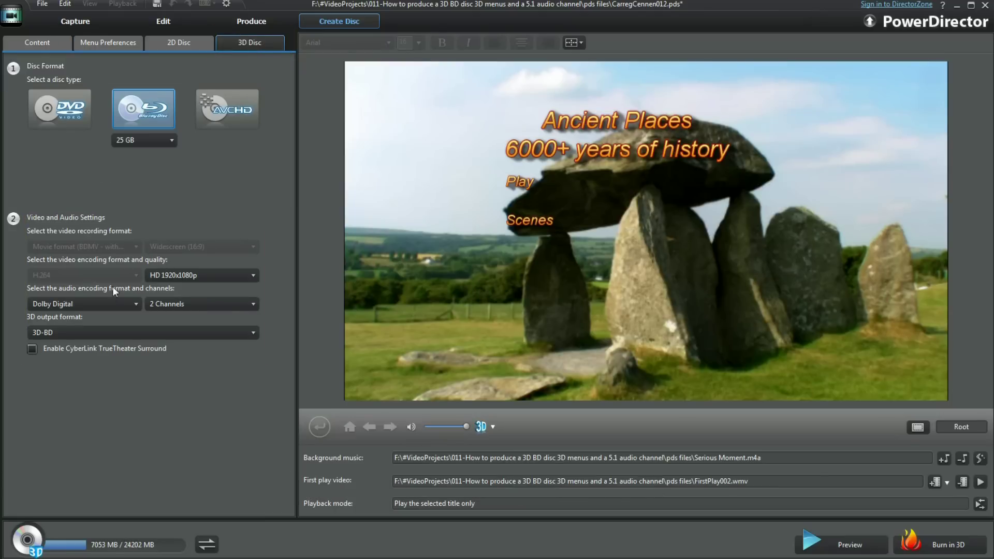
- Set 3D disc audio to Dolby Digital 5.1 Channels, keeping HD 1920x1080p video and 3D-BD output
left_click(254, 304)
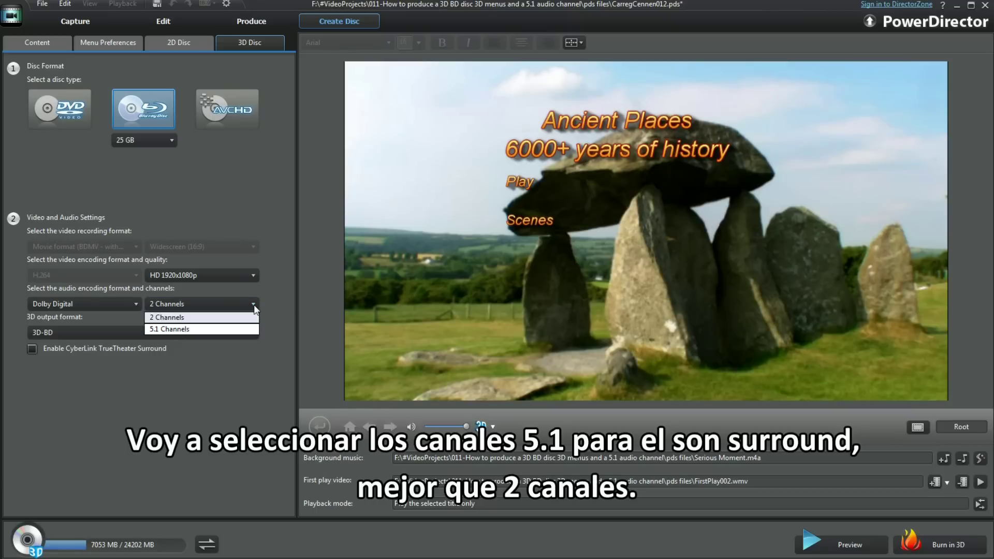
left_click(226, 330)
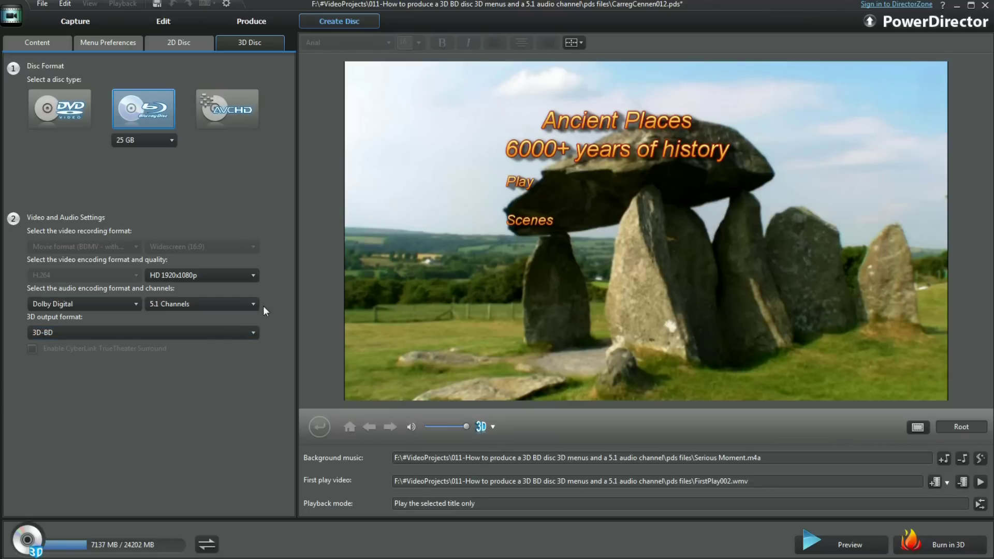
left_click(135, 304)
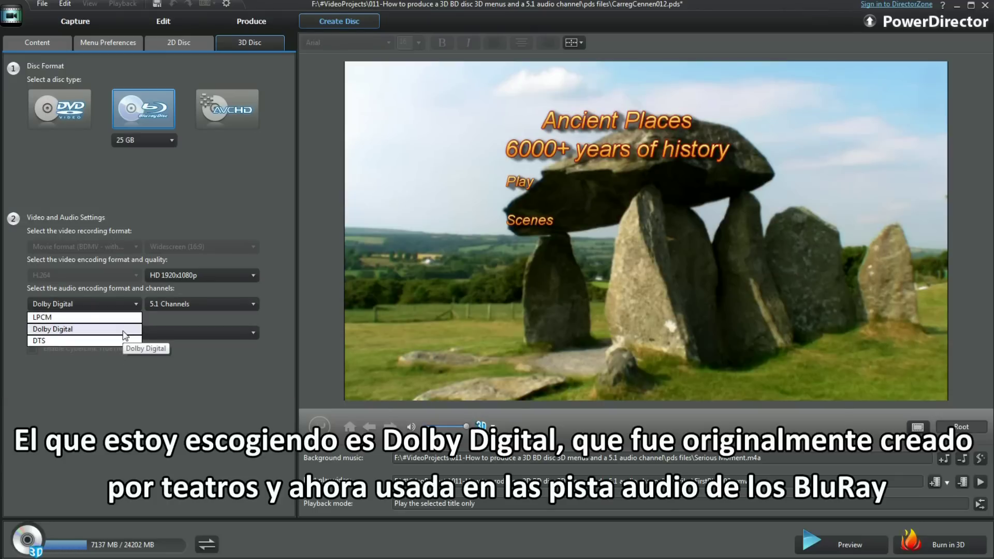
left_click(263, 305)
left_click(253, 276)
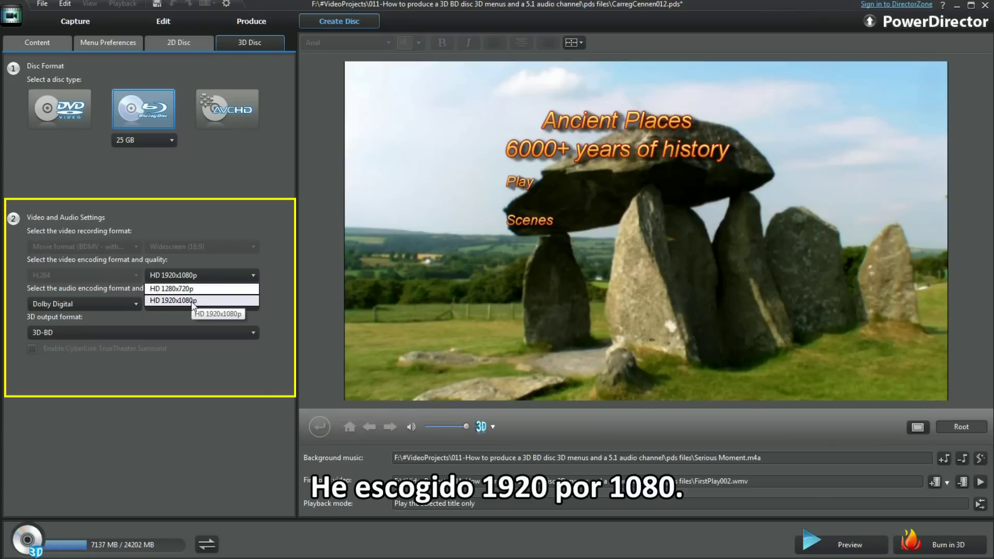
left_click(285, 281)
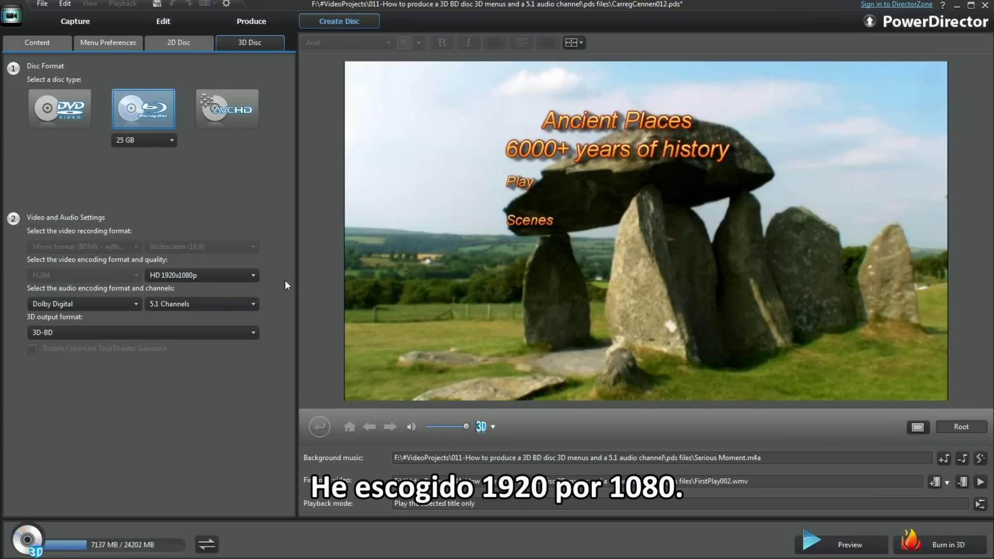
left_click(254, 334)
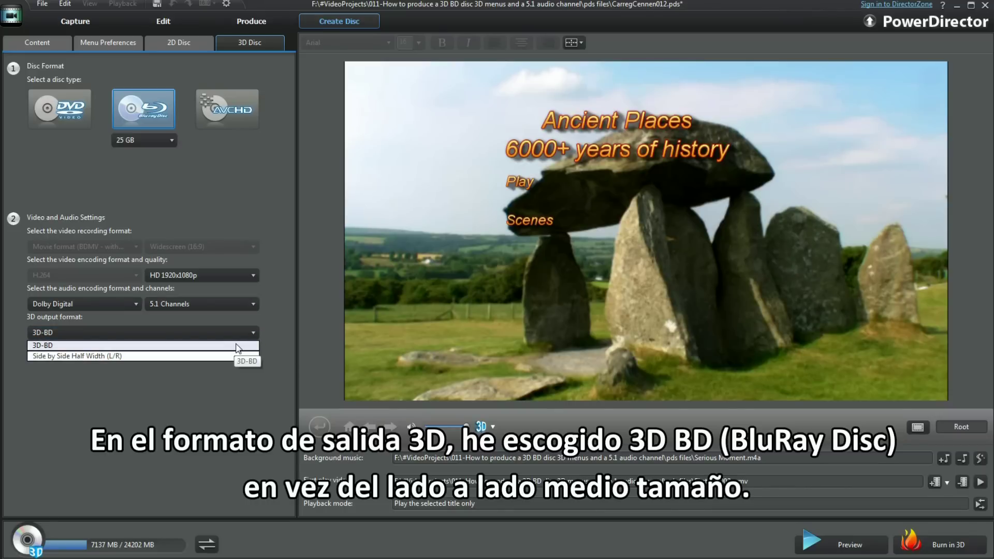
left_click(287, 338)
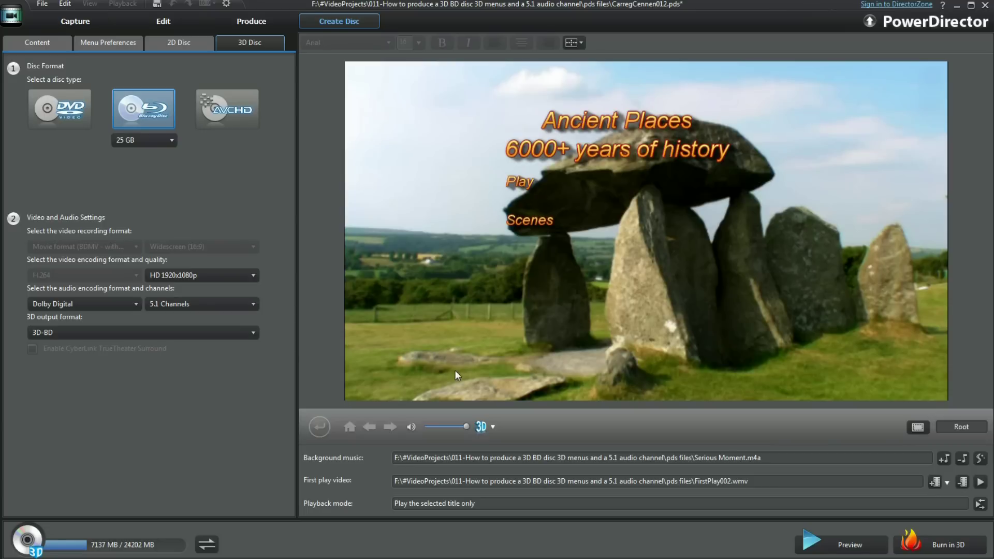
- Start the 3D burn setup and change the disc volume label to 'Ancient Places 1'
left_click(930, 547)
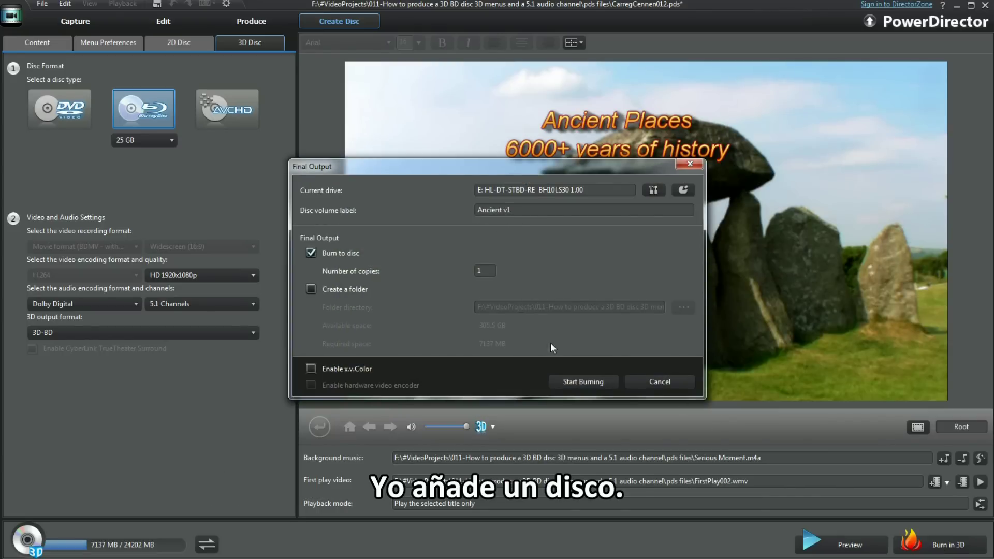
key("BackSpace")
key("BackSpace")
type("Places 1")
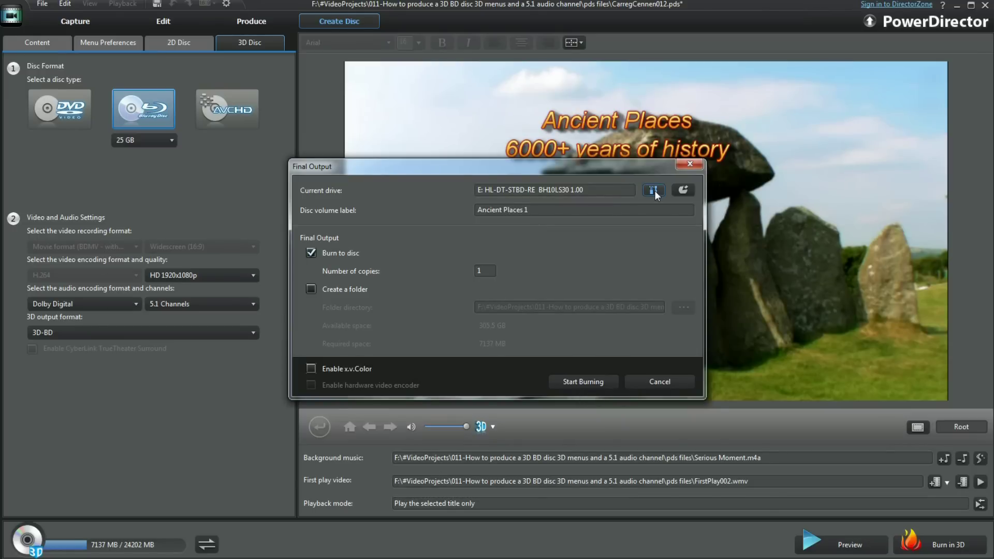
- Check the recording drive in Burn Settings and keep the recording speed at 2.3
left_click(654, 190)
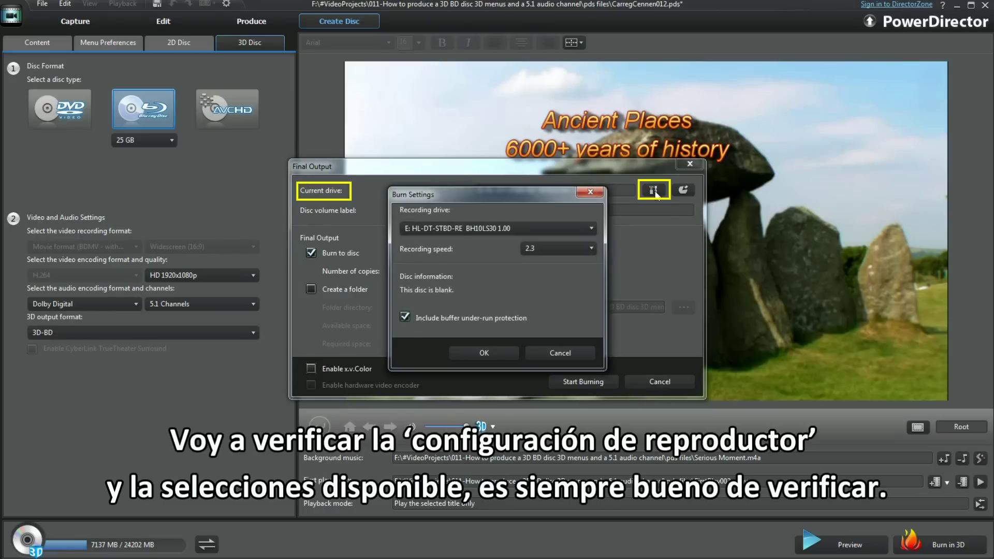
left_click(592, 229)
left_click(591, 241)
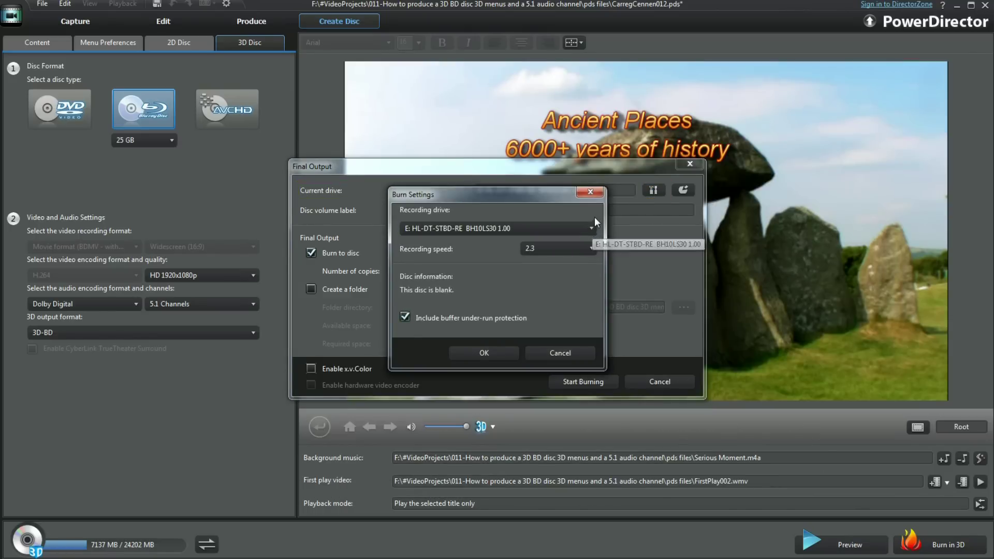
left_click(592, 248)
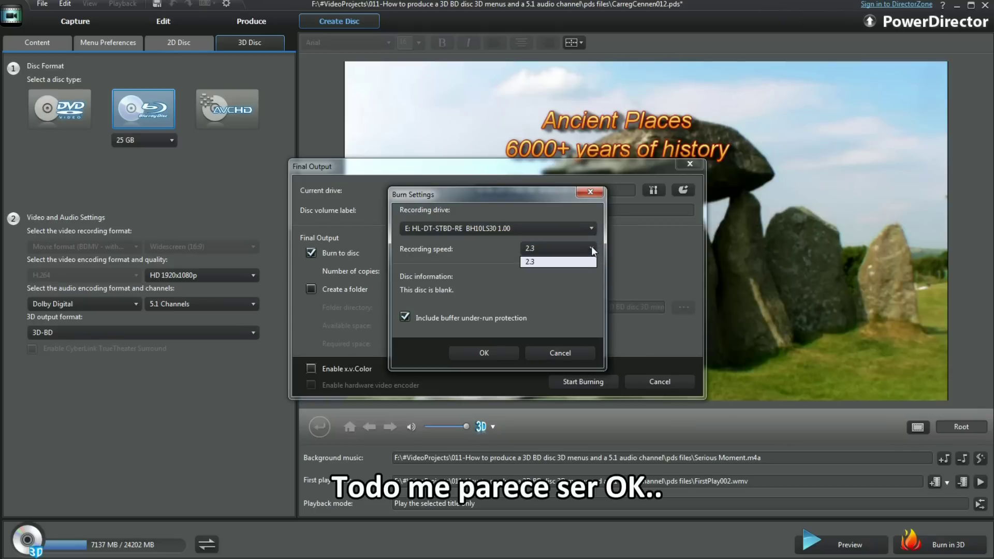
left_click(583, 281)
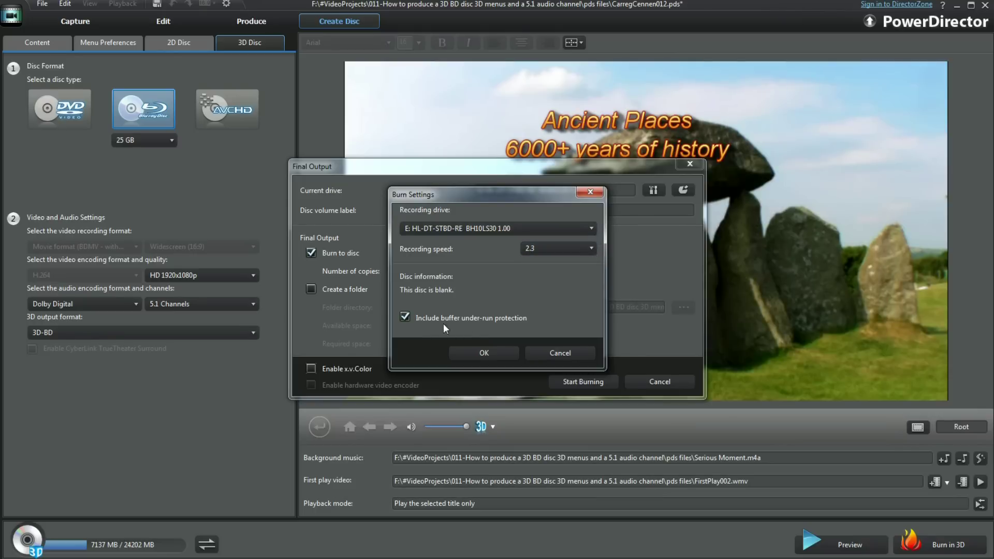
left_click(488, 352)
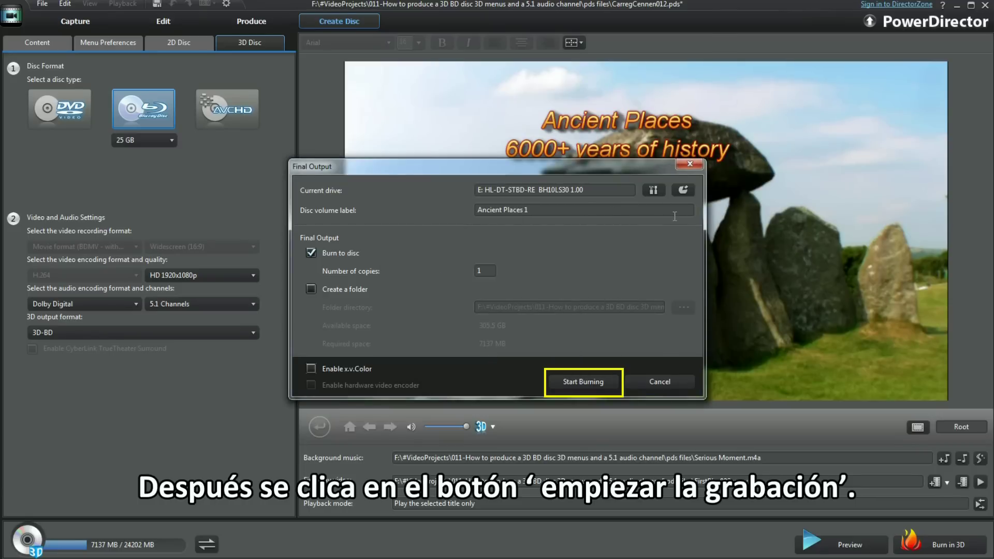
- Burn the Ancient Places 1 disc, then browse its CERTIFICATE and BDMV folders
left_click(590, 382)
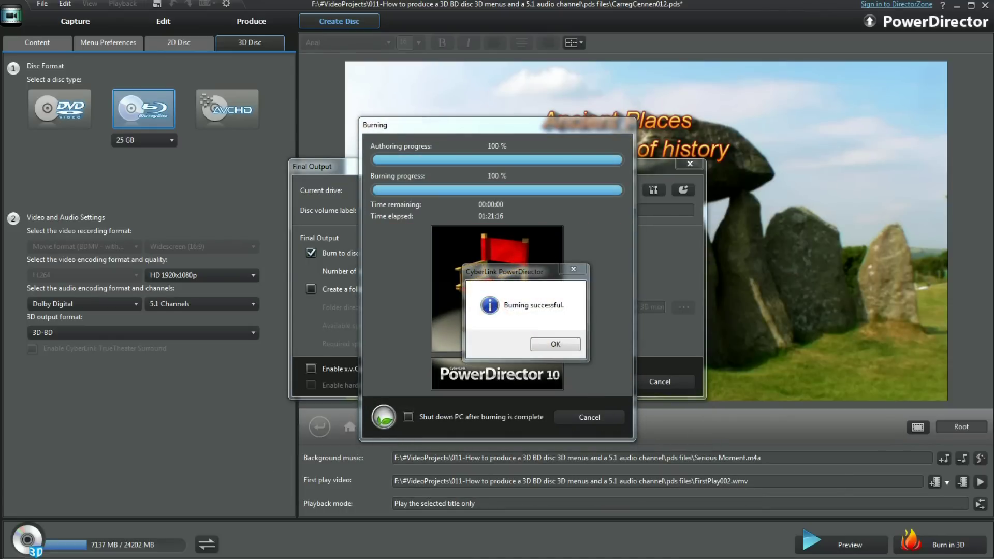
key("Return")
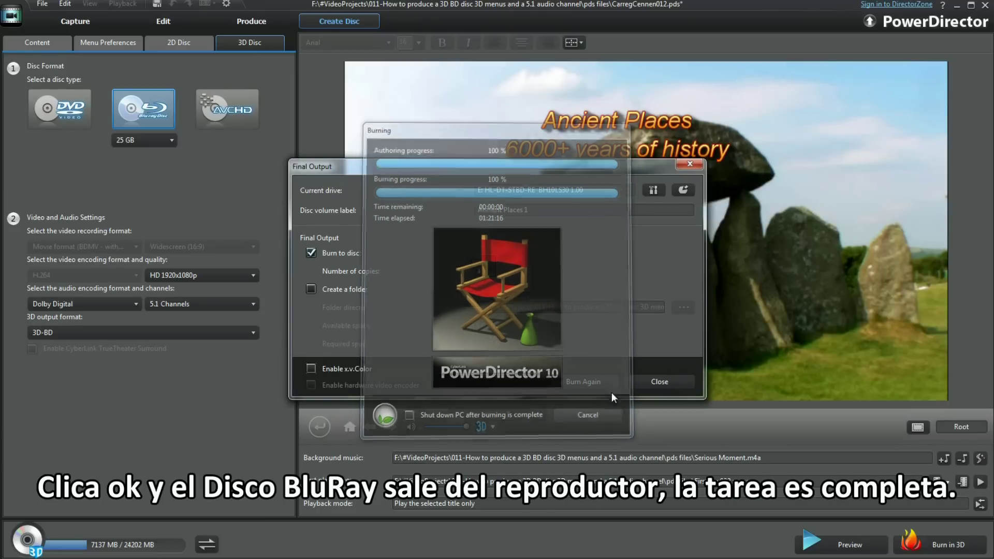
left_click(657, 381)
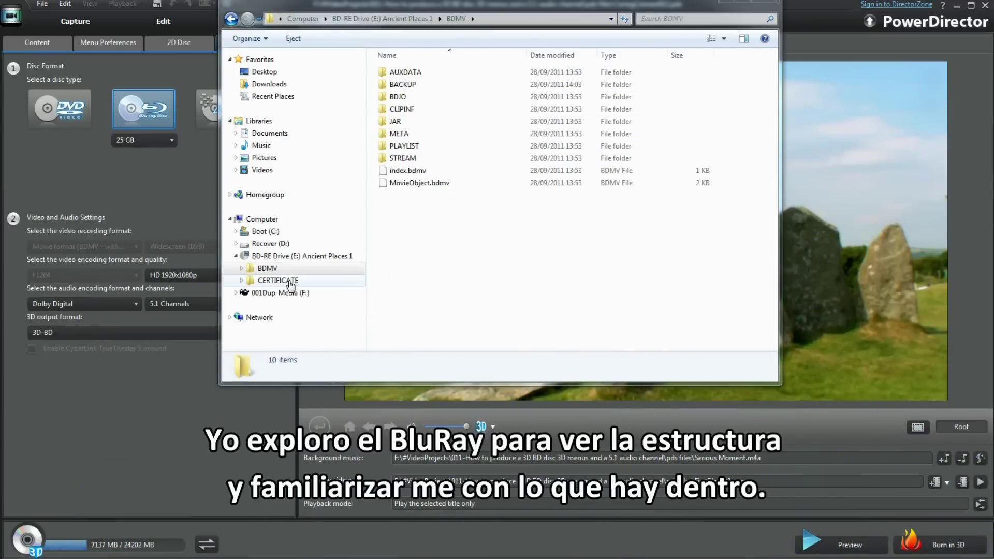
left_click(291, 284)
left_click(278, 269)
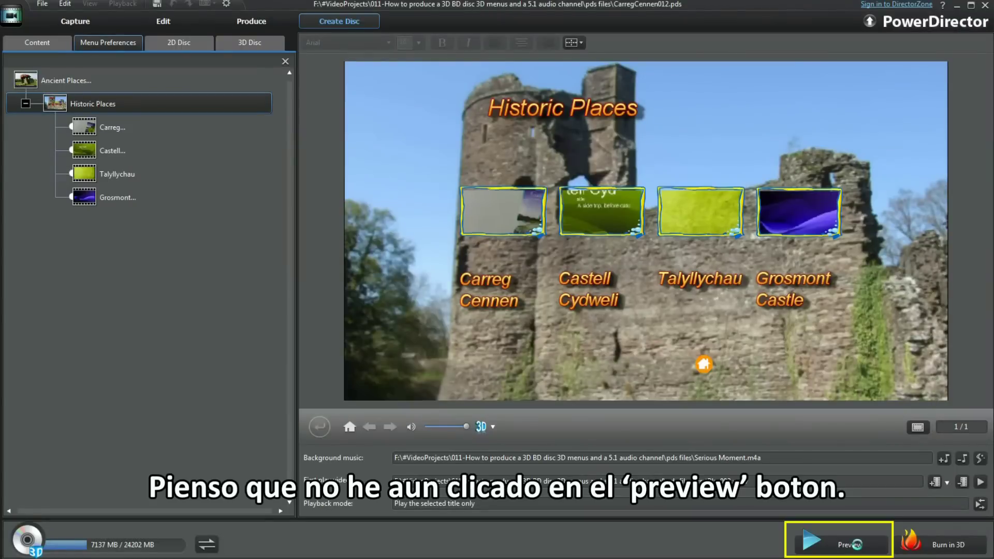
- Start the menu preview and choose Scenes to reach the Historic Places page
left_click(857, 544)
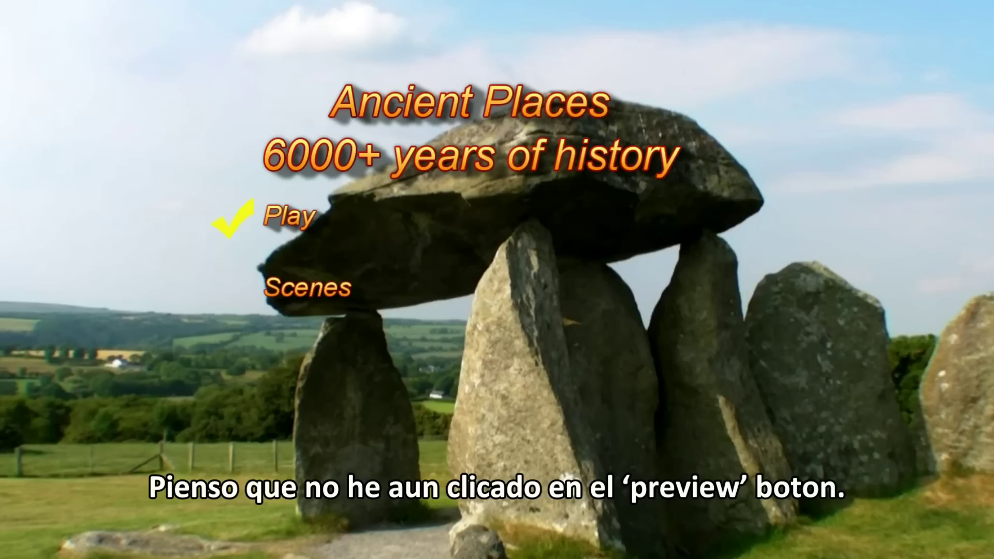
left_click(308, 300)
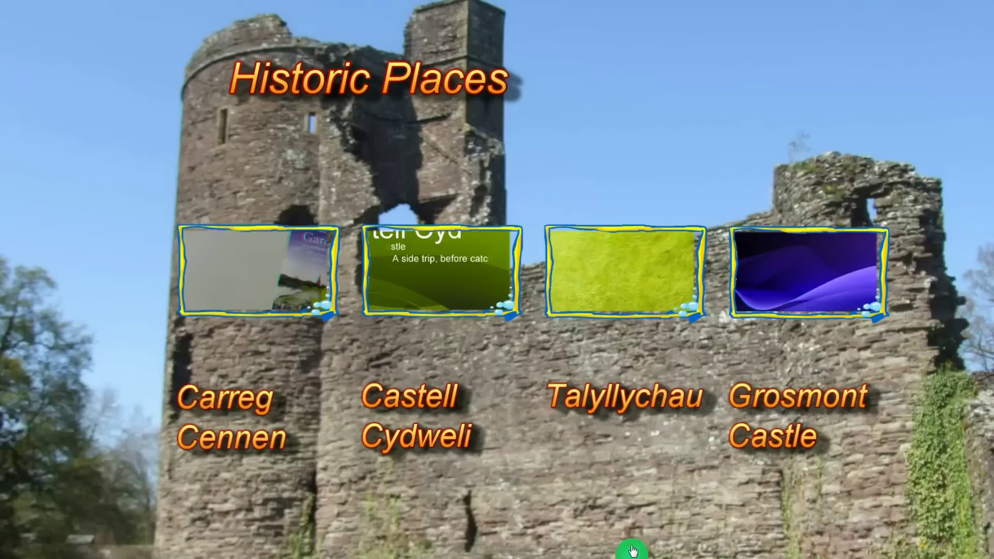